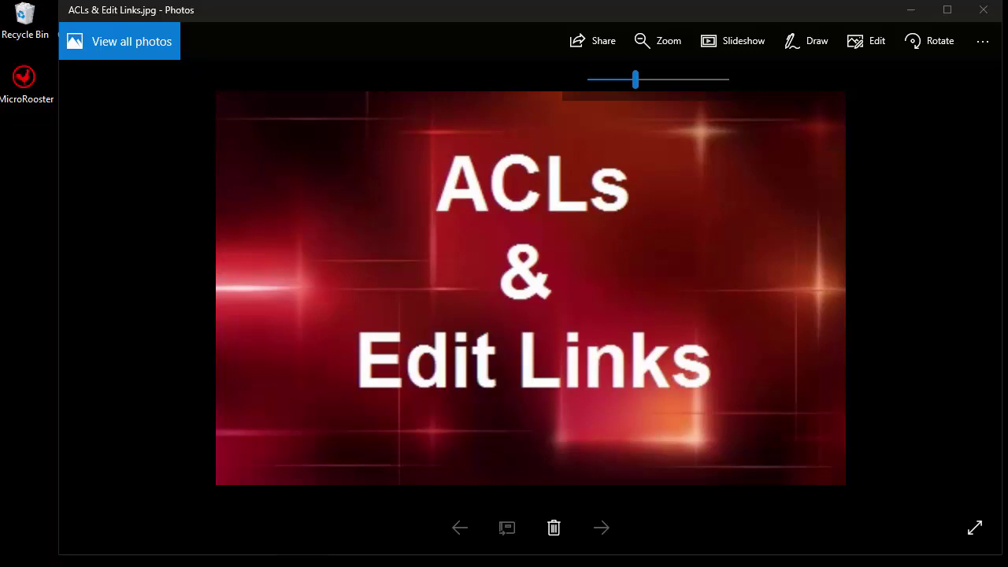
- Switch from the Photos viewer to the MicroStrategy Developer window
key(alt+Tab)
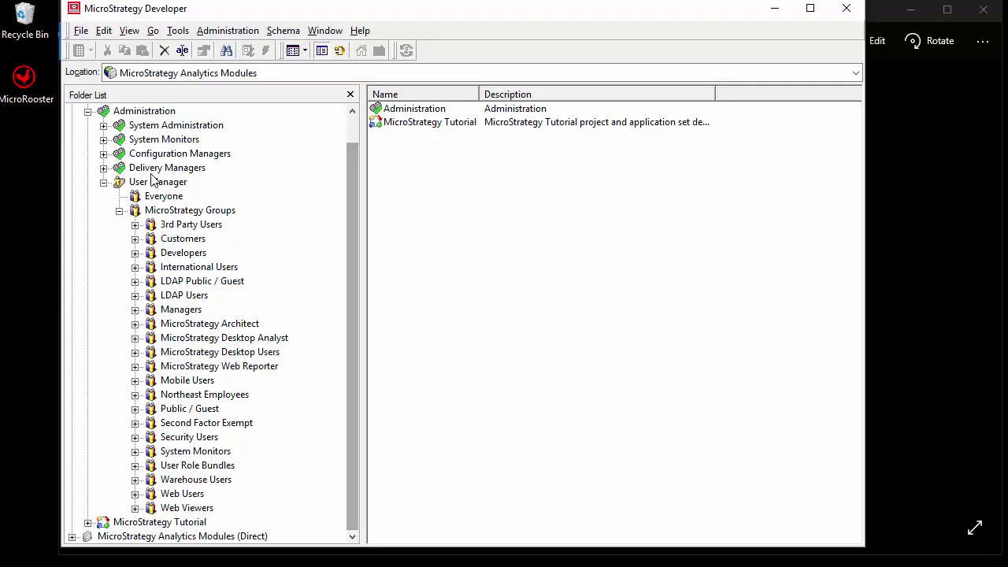
- Check the Customers, Developers, 3rd Party Users and Managers members, then browse to Fun with ACL
click(185, 239)
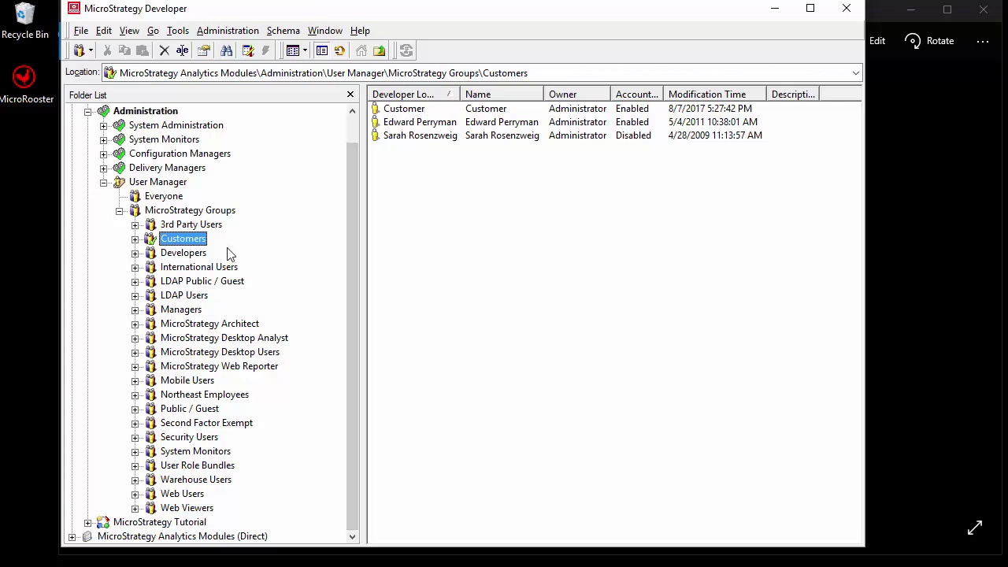
click(180, 259)
click(182, 258)
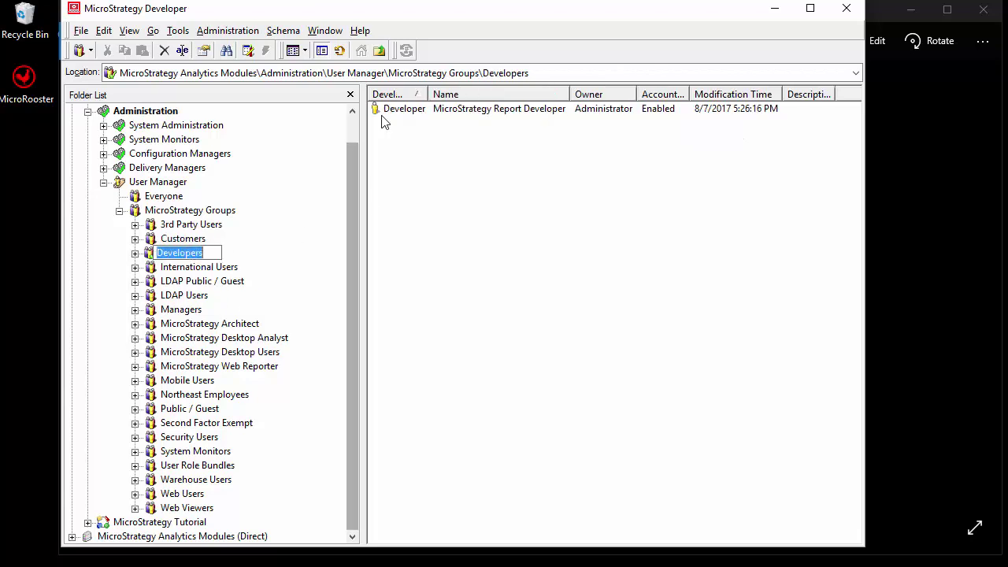
click(205, 226)
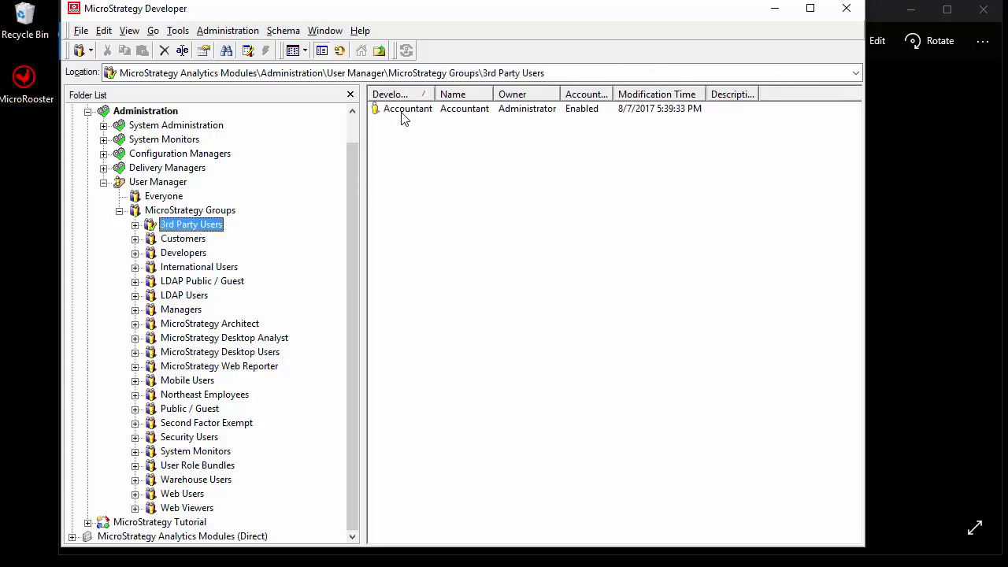
click(180, 309)
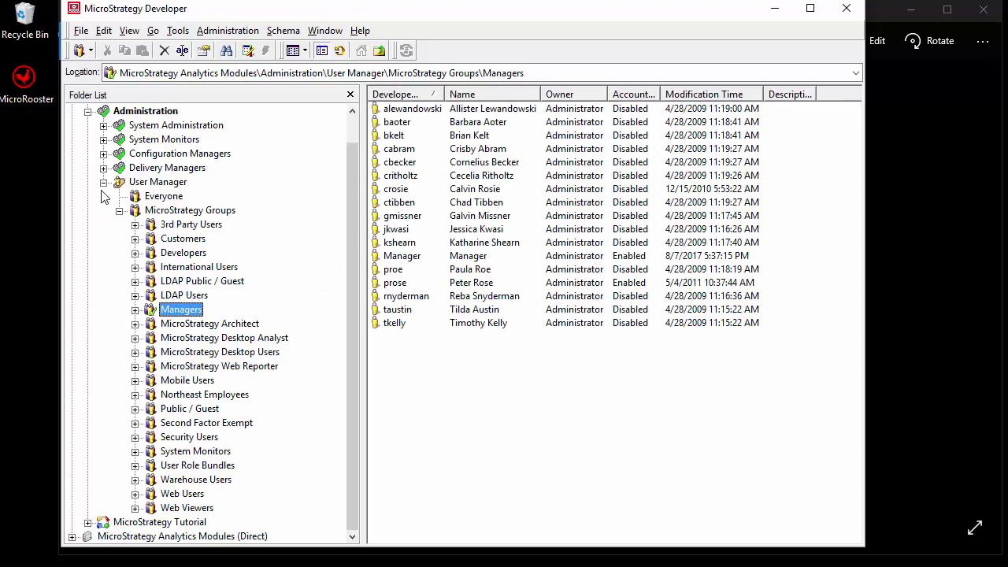
click(87, 111)
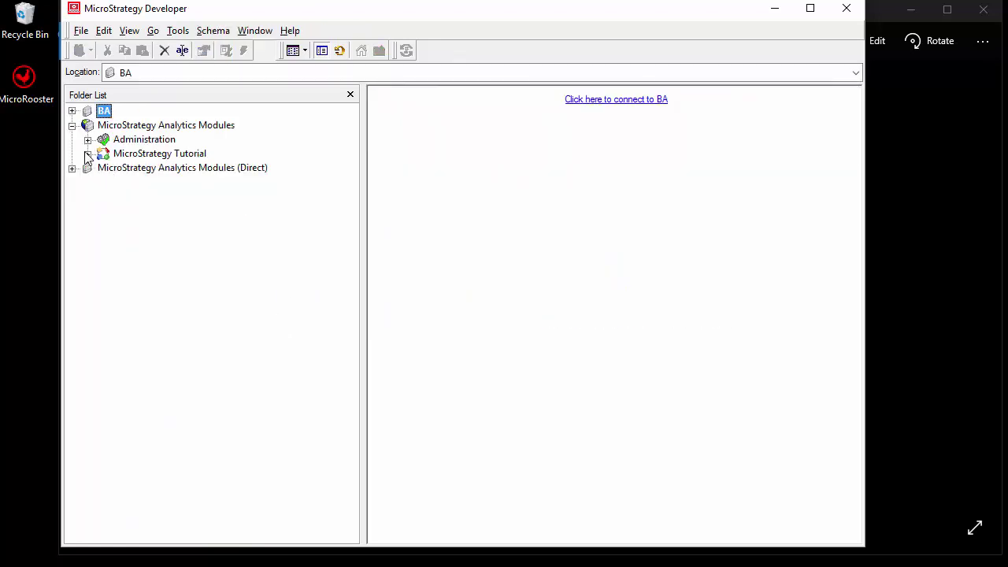
drag(354, 240, 358, 303)
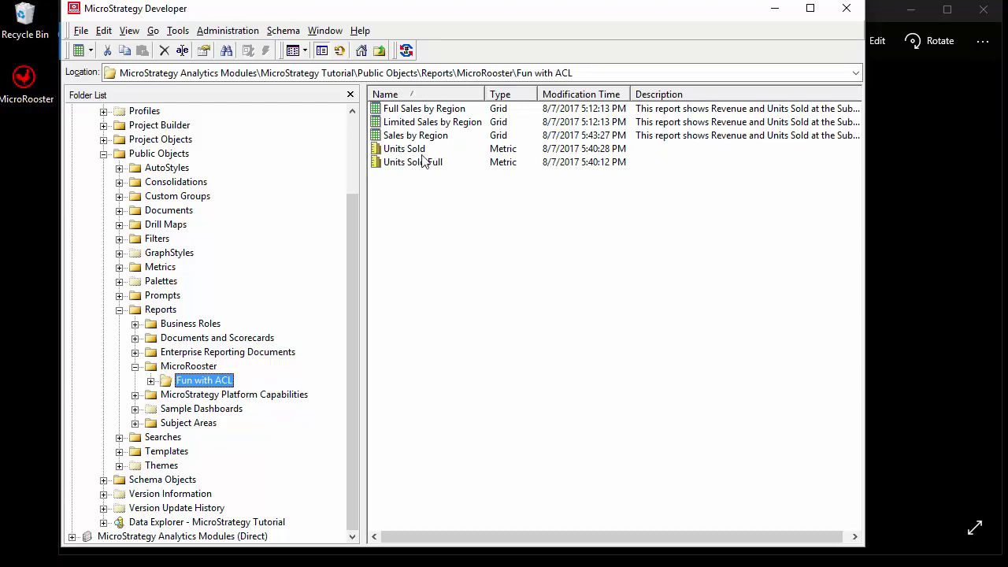
- Edit the Sales by Region report, then bring the Developer folder listing back to front
click(399, 137)
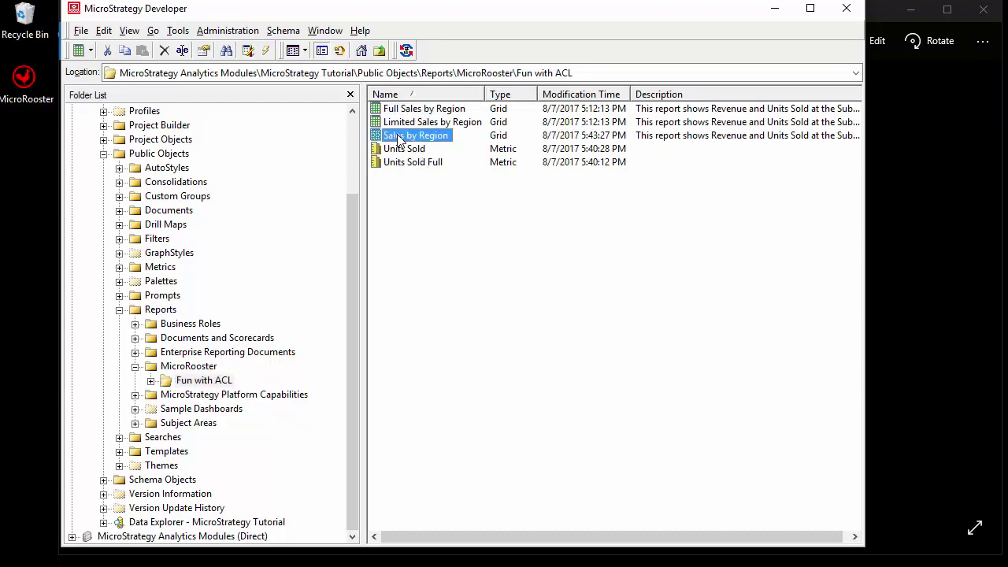
right_click(399, 139)
click(433, 239)
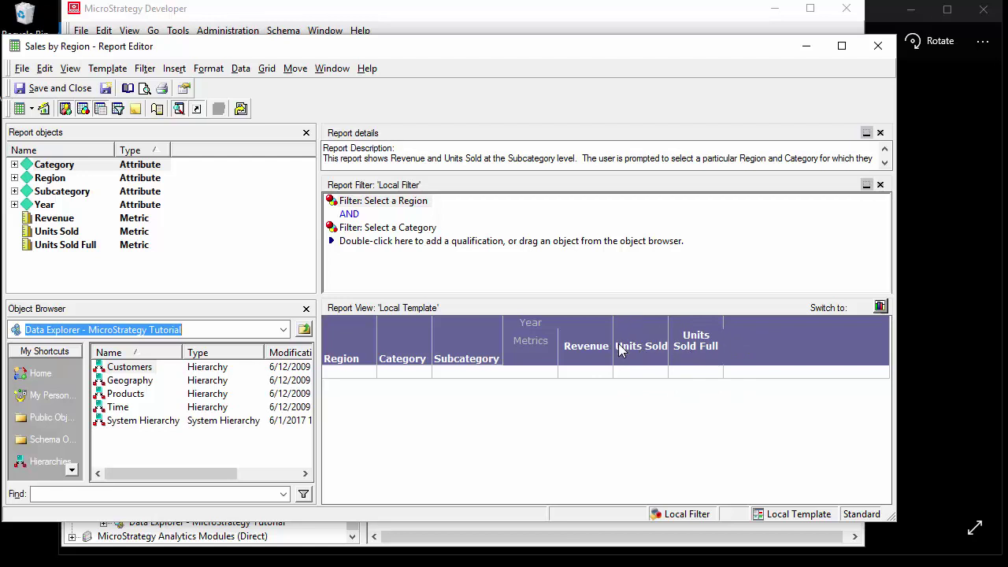
click(448, 11)
double_click(411, 149)
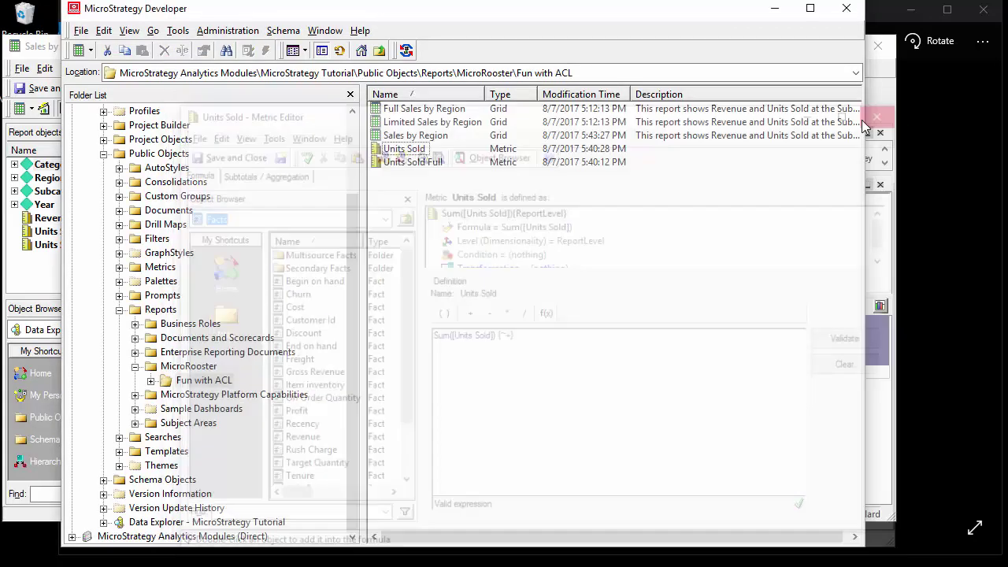
click(888, 110)
click(391, 164)
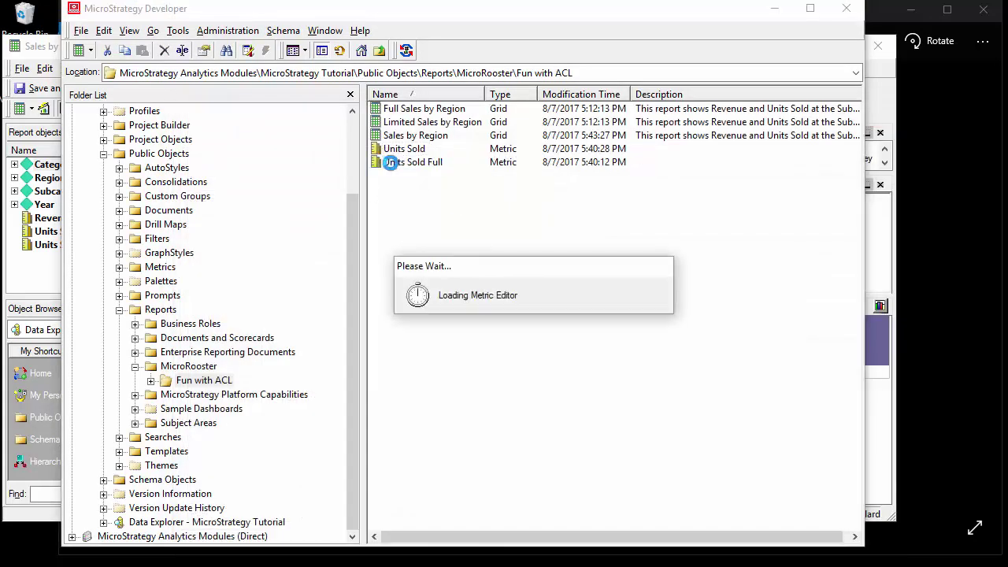
right_click(397, 149)
click(460, 350)
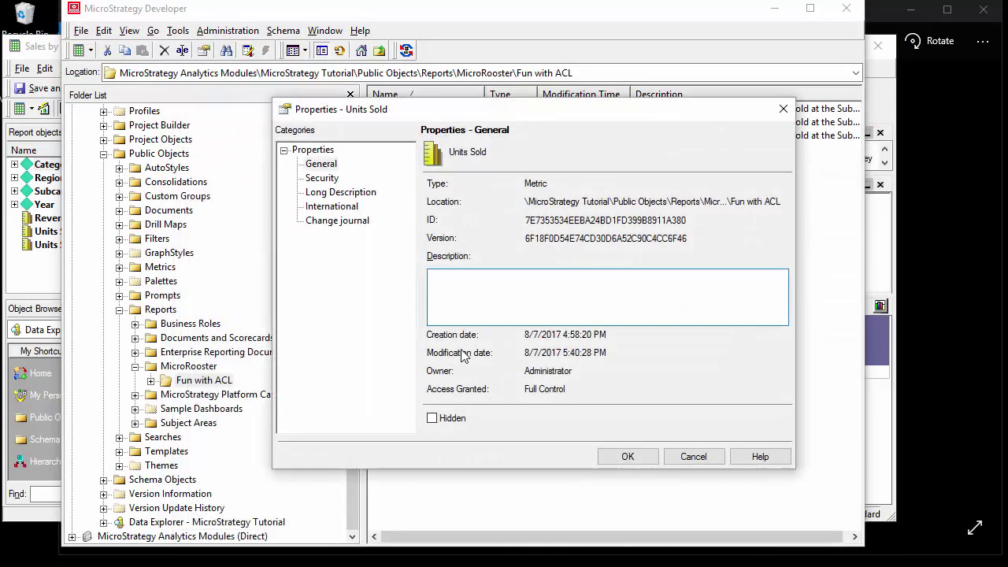
click(331, 179)
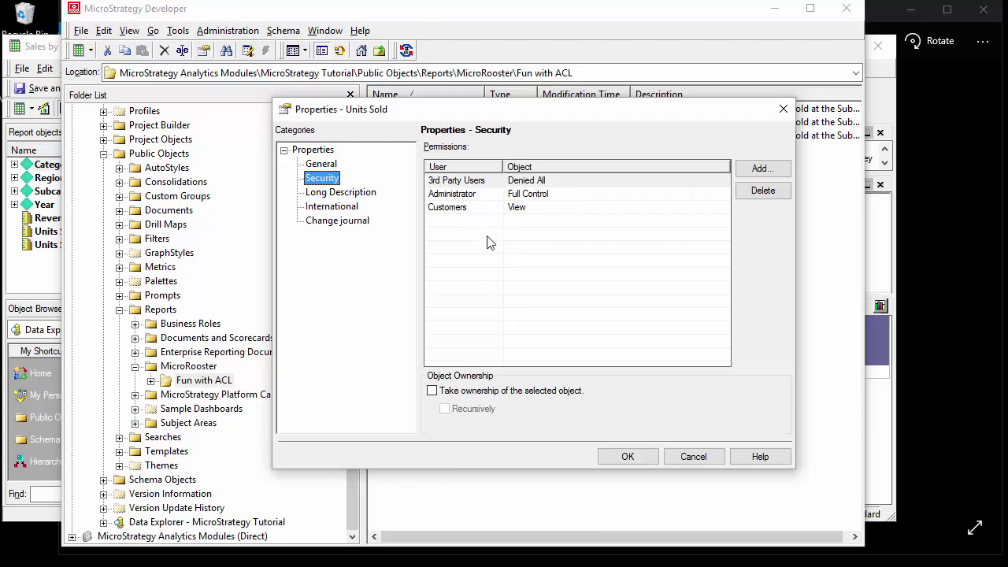
key(Escape)
right_click(408, 167)
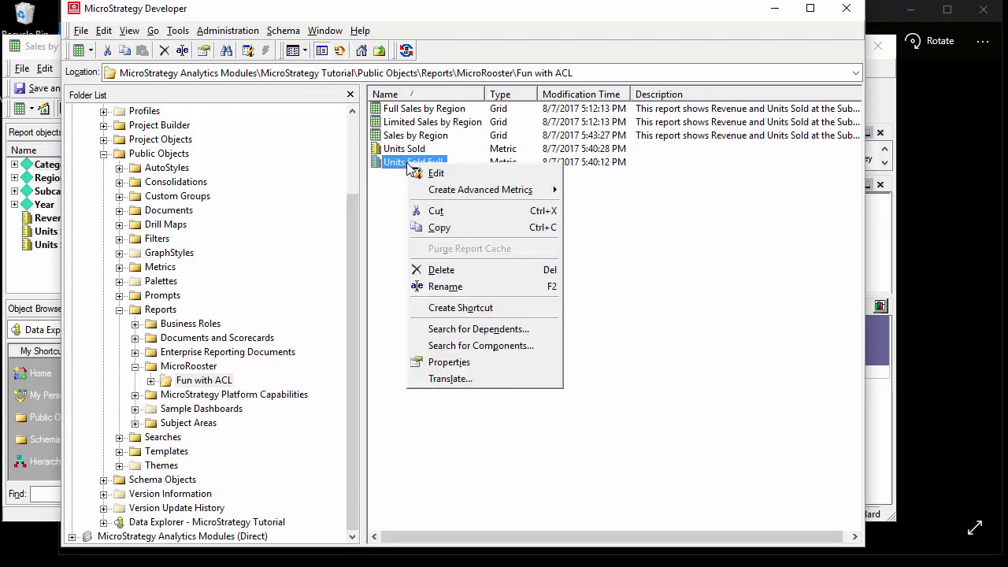
click(445, 361)
click(335, 178)
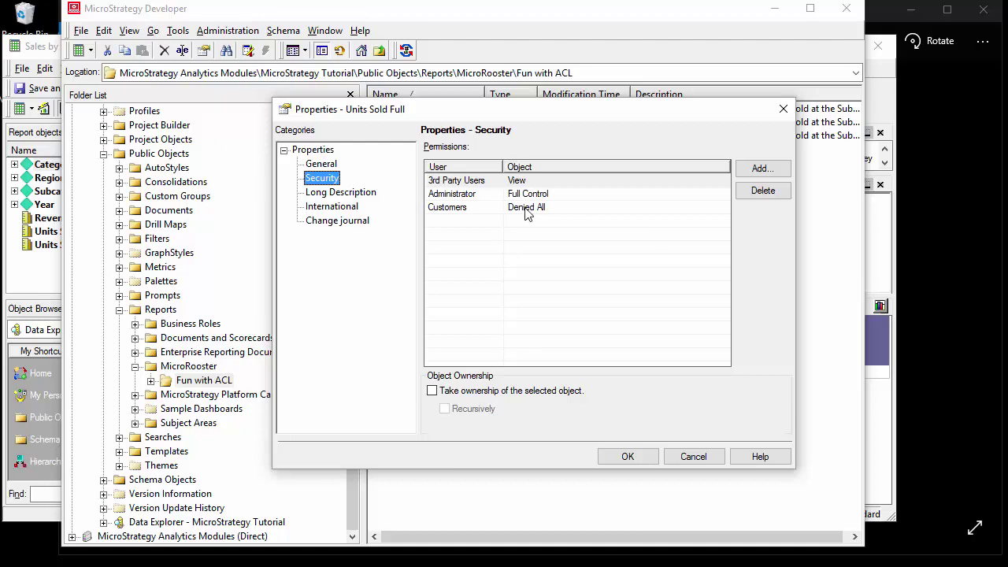
click(692, 456)
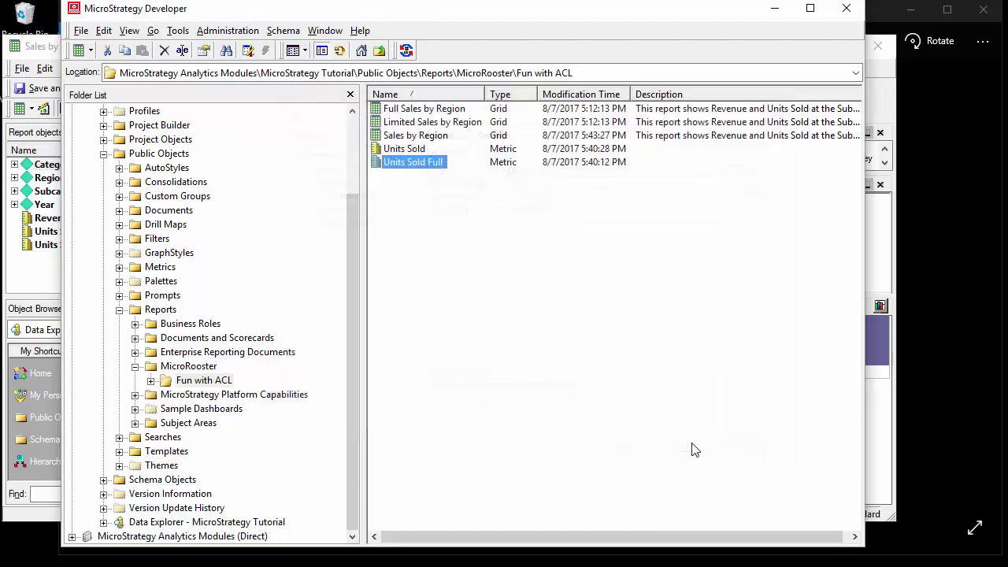
click(897, 268)
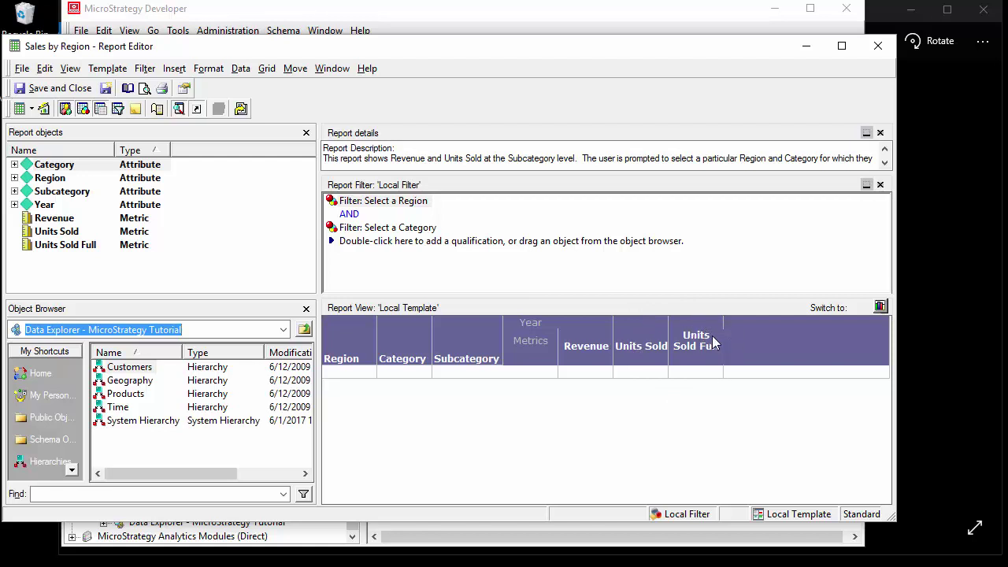
click(383, 10)
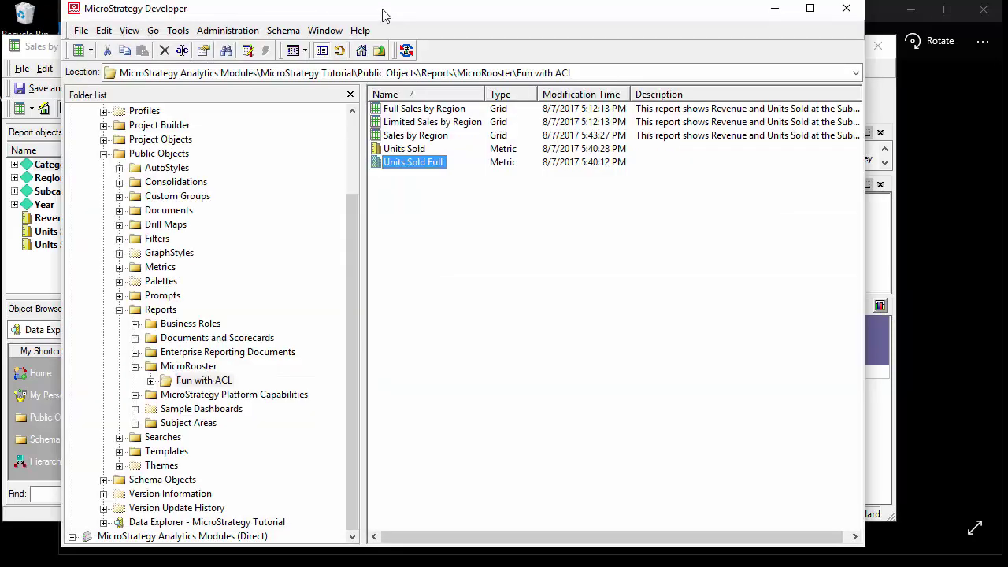
click(401, 122)
click(401, 110)
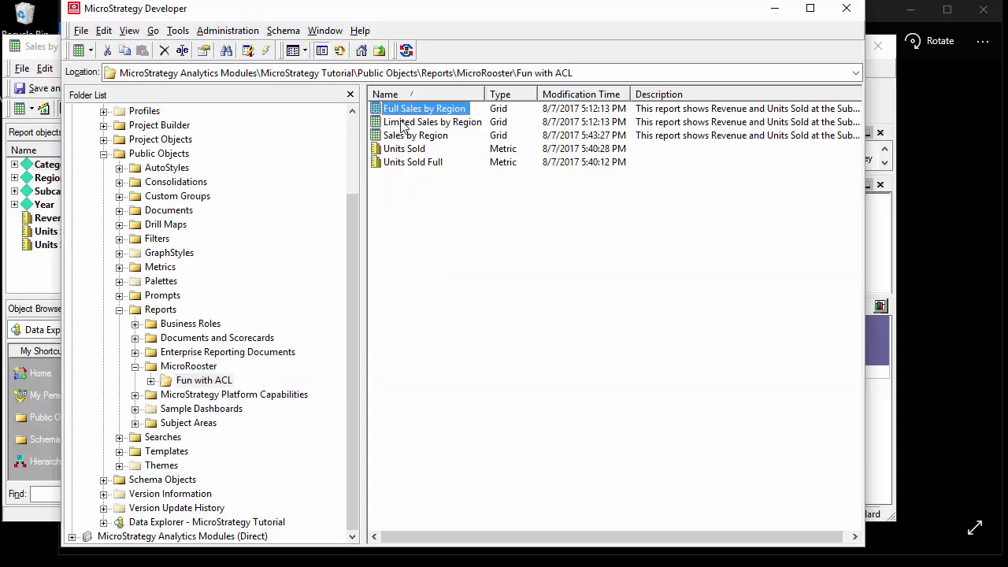
click(403, 125)
click(402, 112)
right_click(401, 112)
click(449, 214)
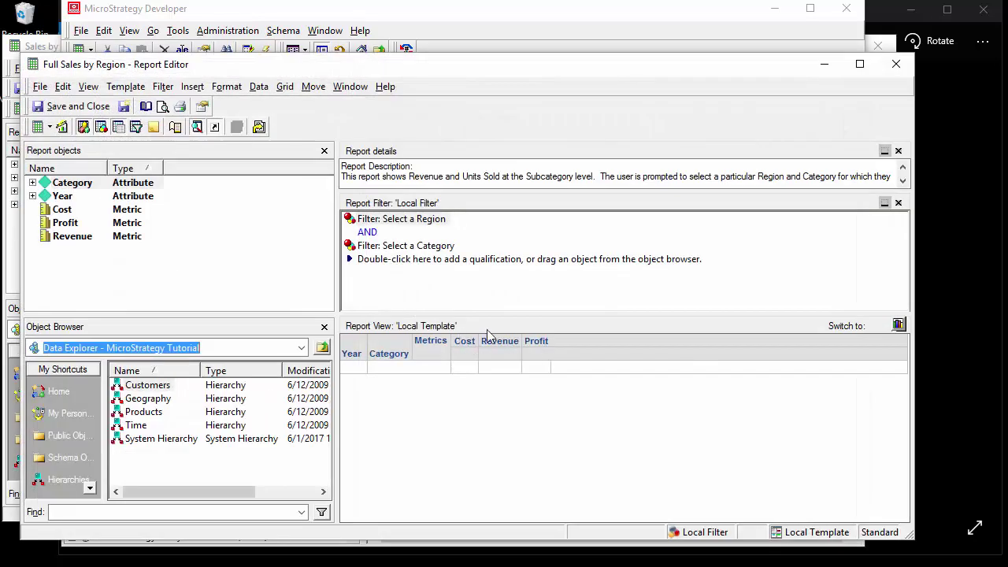
click(895, 64)
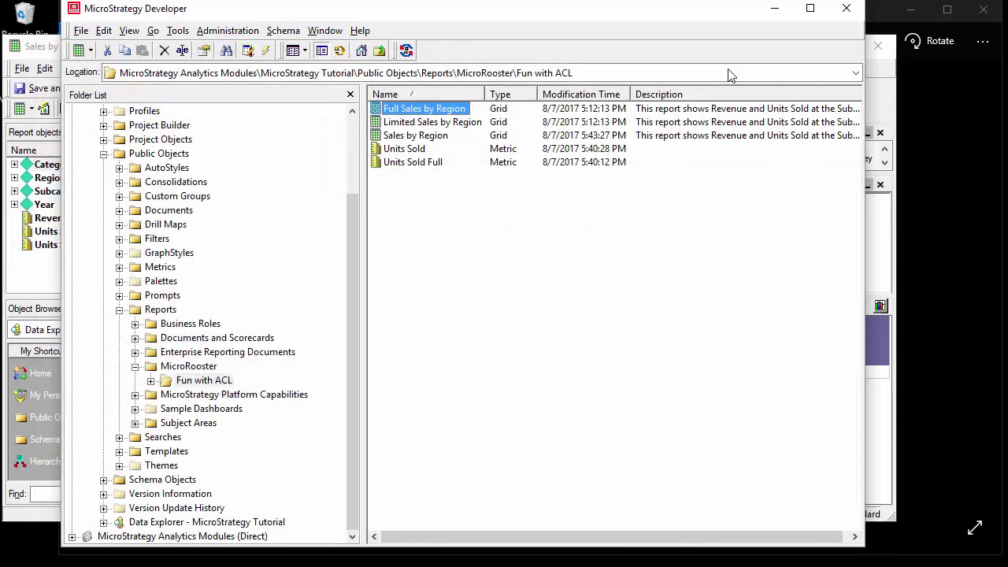
right_click(418, 125)
click(449, 224)
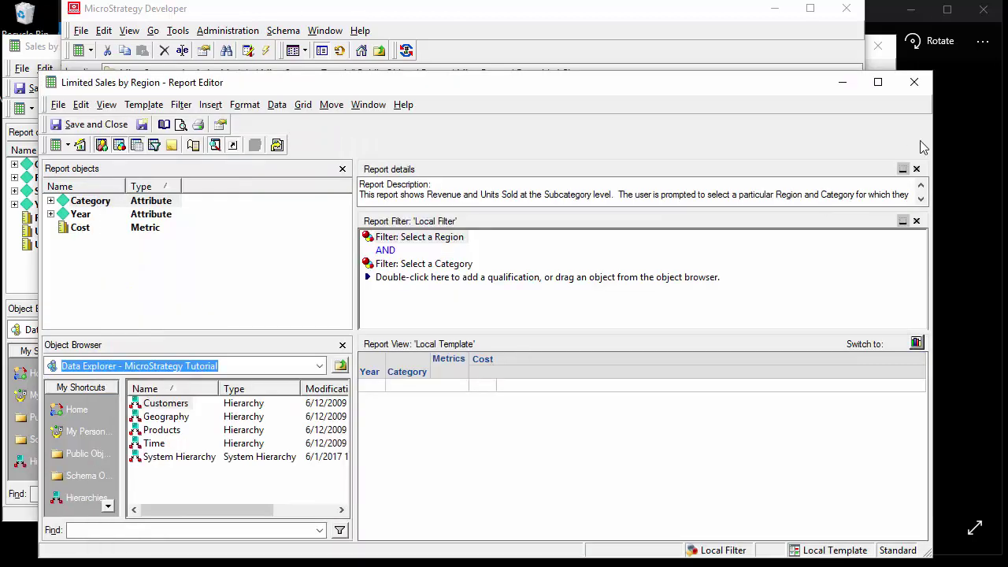
click(913, 82)
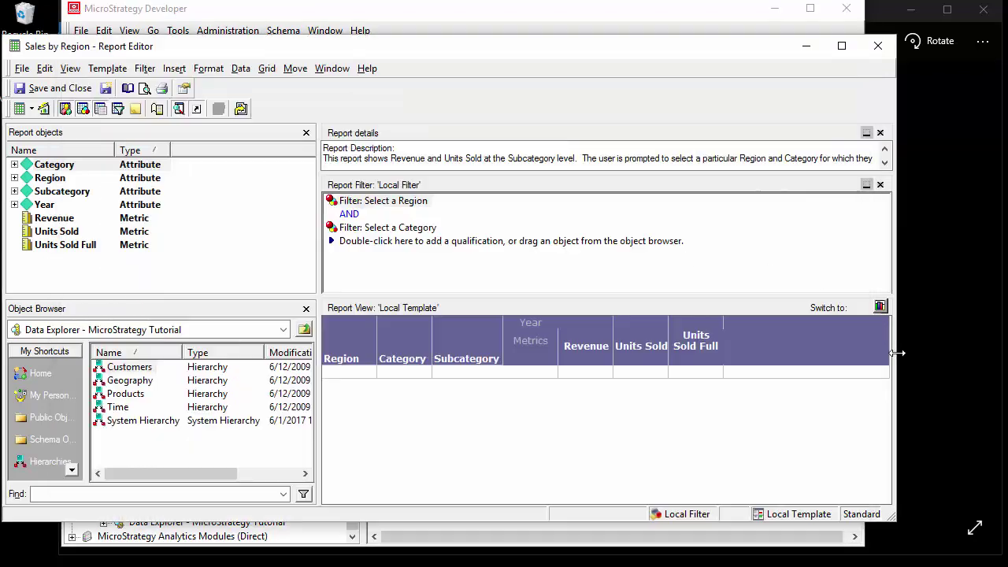
click(888, 352)
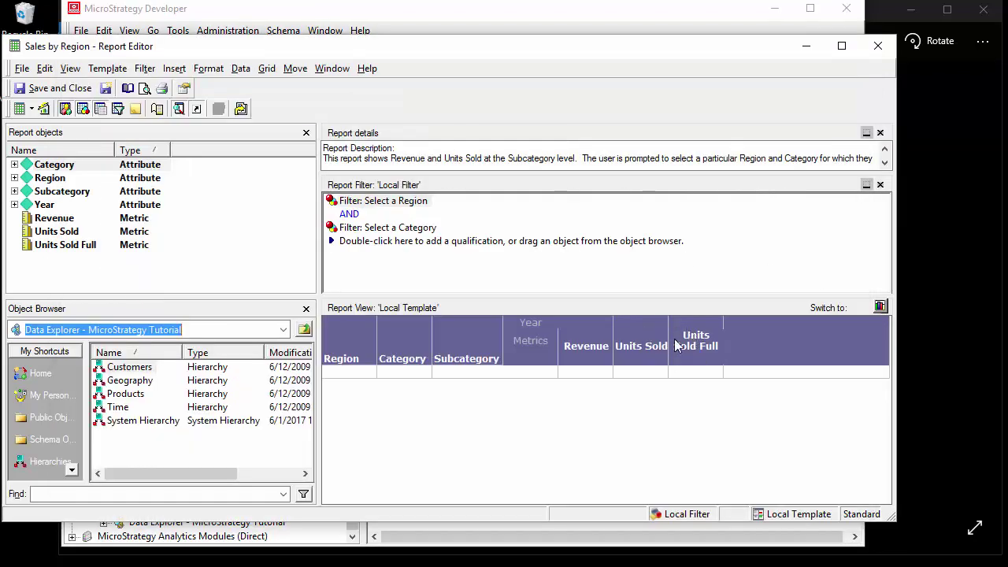
right_click(633, 347)
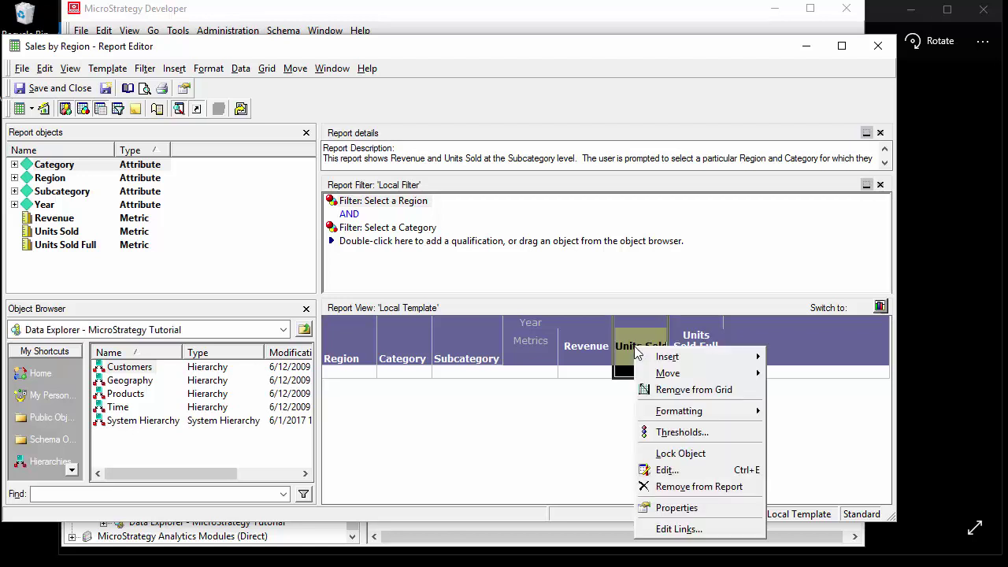
click(679, 529)
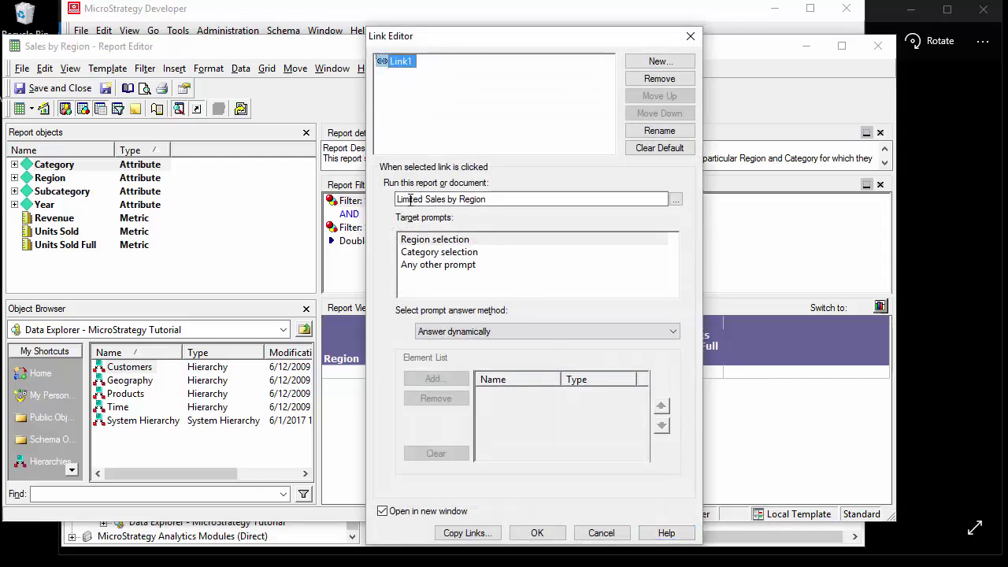
click(429, 199)
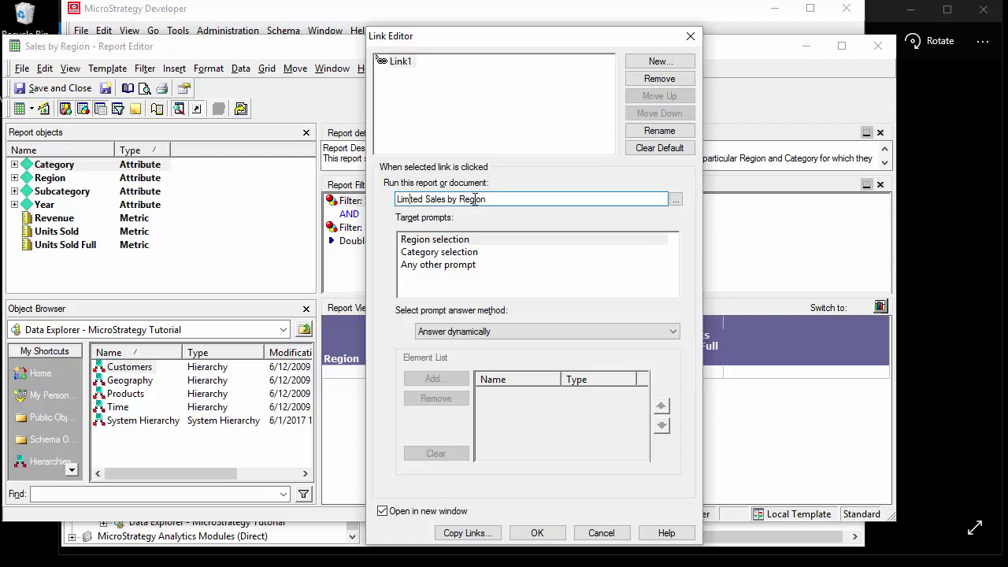
click(601, 532)
right_click(701, 348)
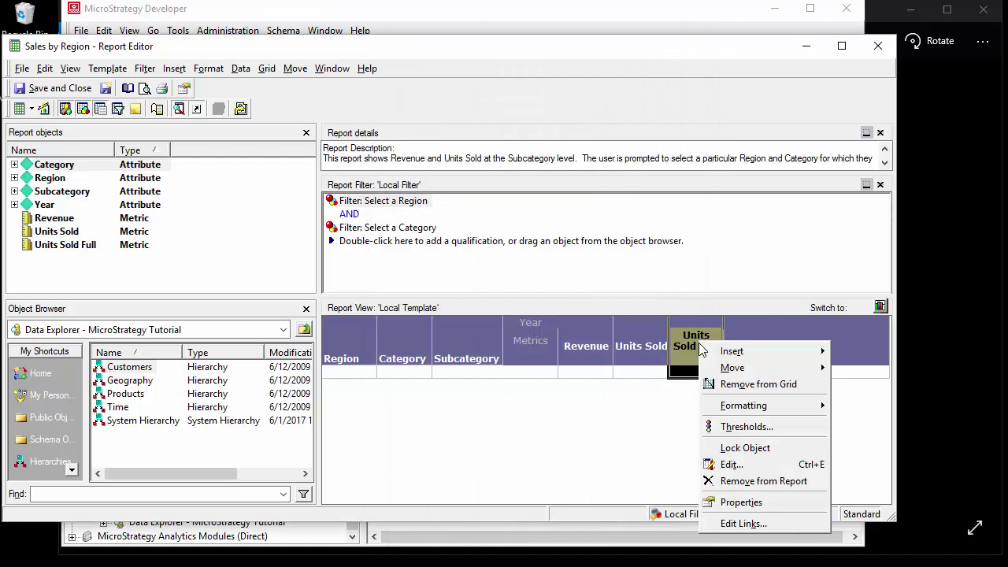
click(744, 519)
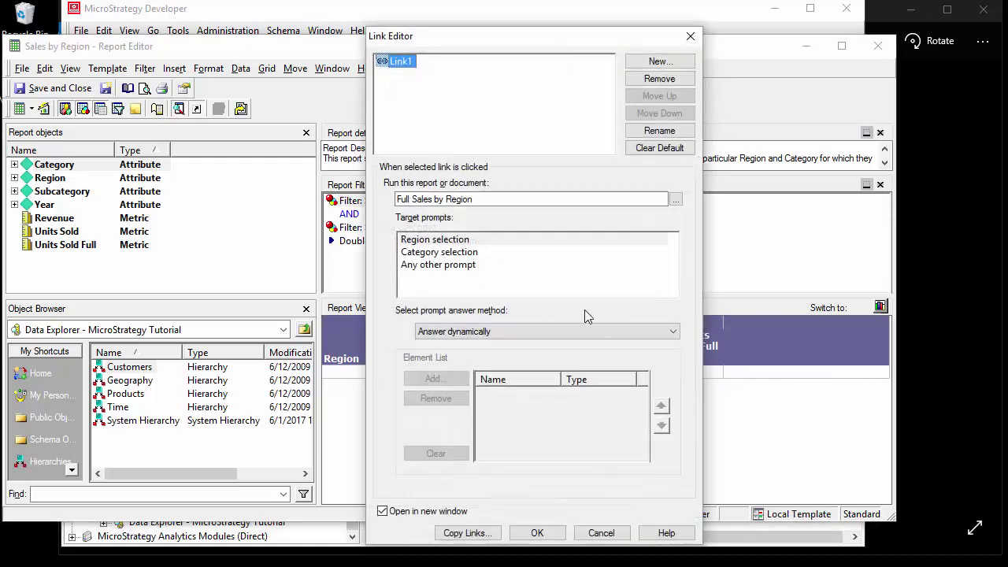
click(601, 532)
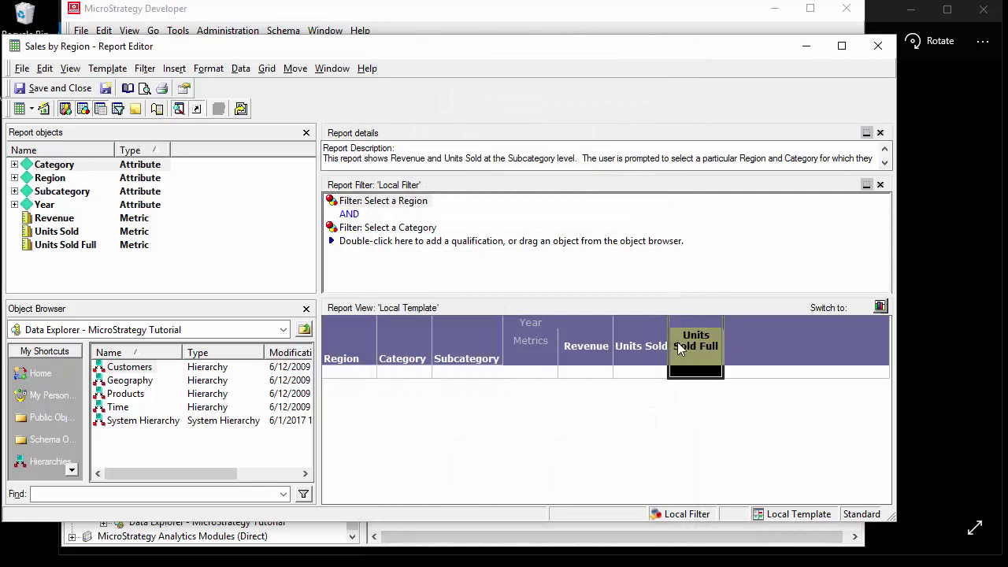
right_click(641, 353)
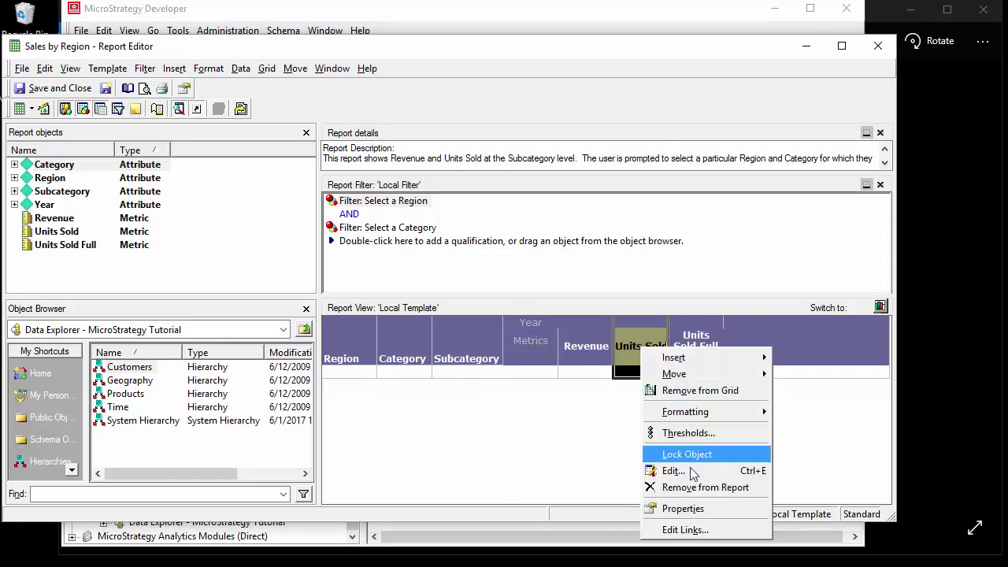
click(699, 510)
click(330, 179)
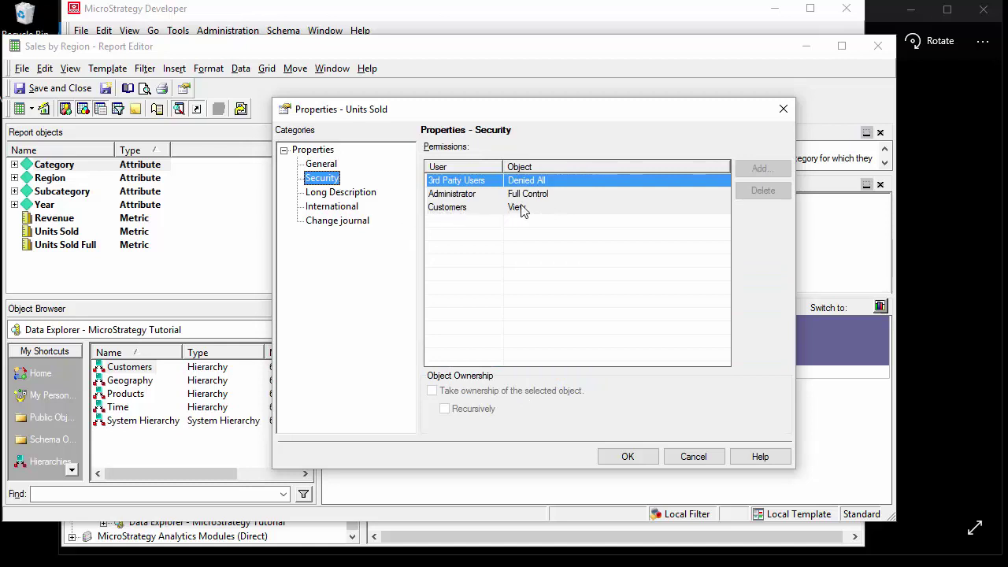
click(693, 457)
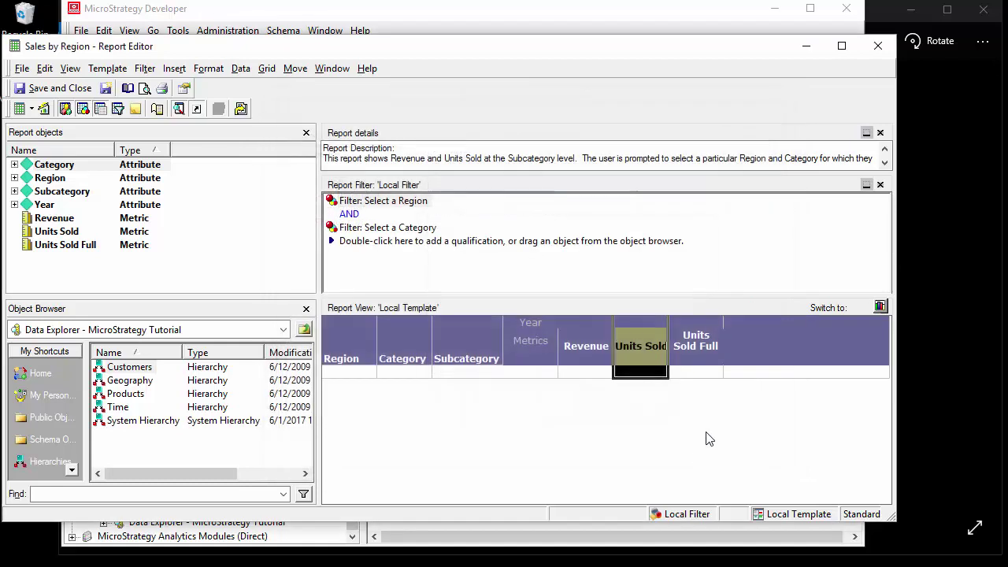
right_click(705, 335)
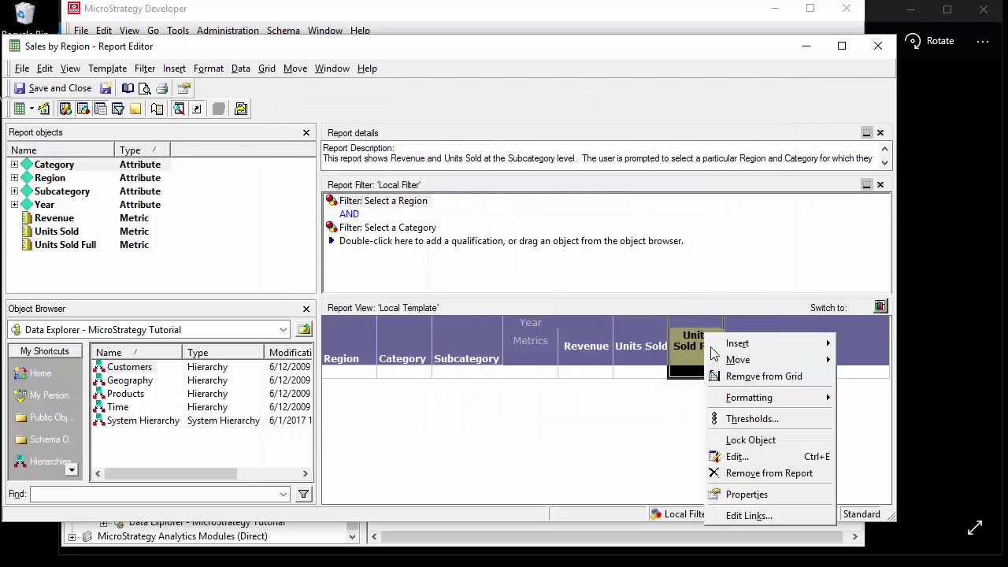
click(758, 494)
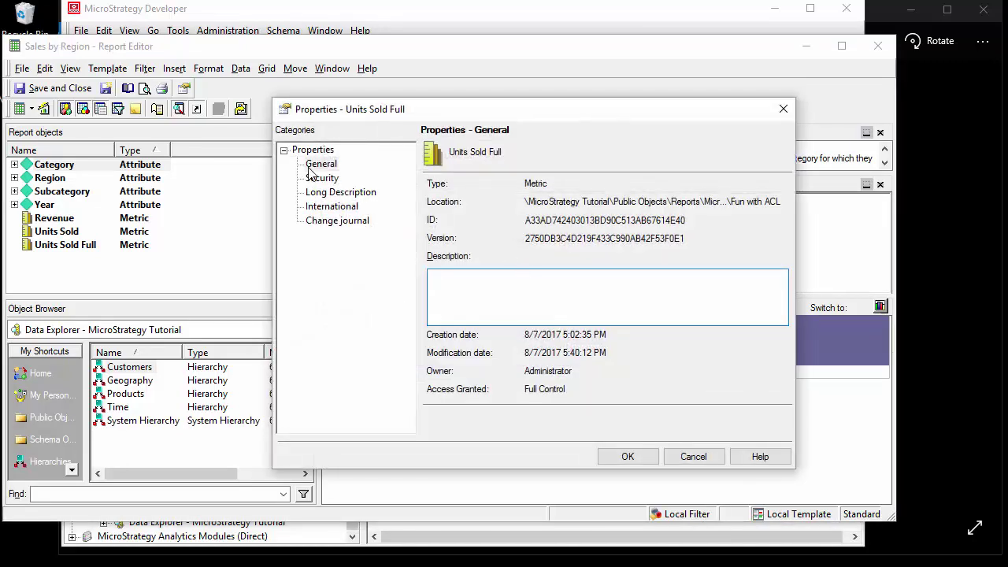
click(322, 179)
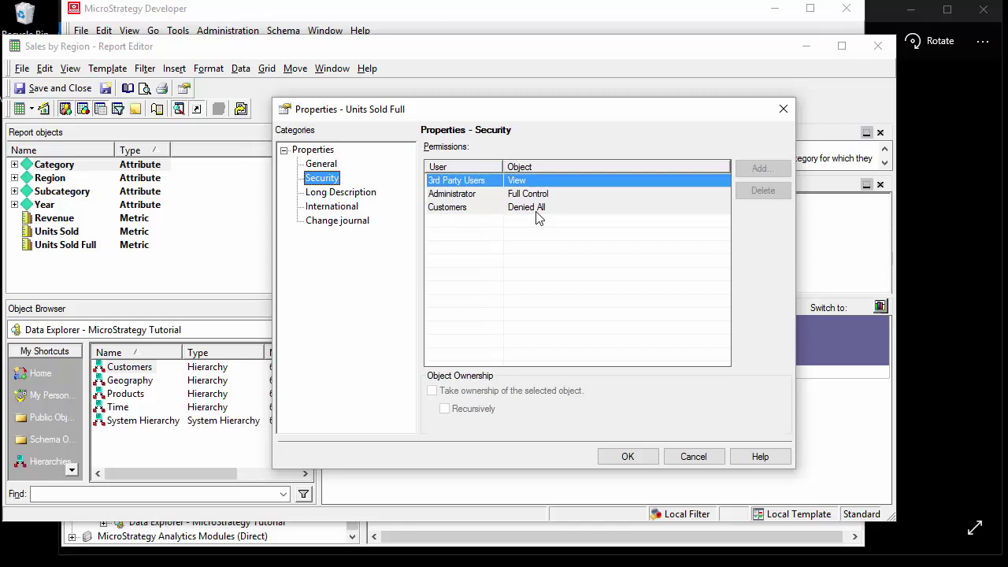
click(692, 457)
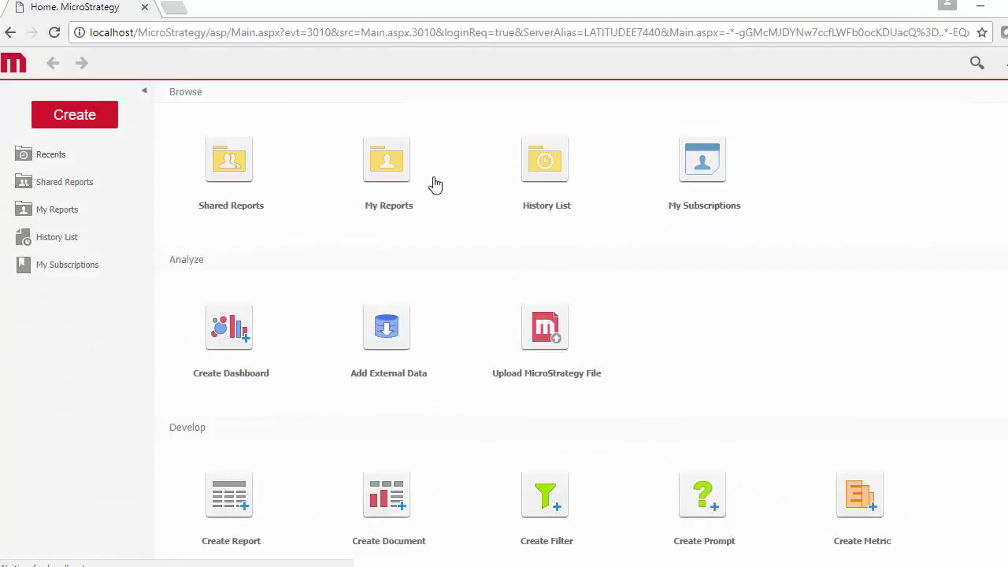
- Browse Shared Reports > MicroRooster > Fun with ACL and run Sales by Region
click(233, 161)
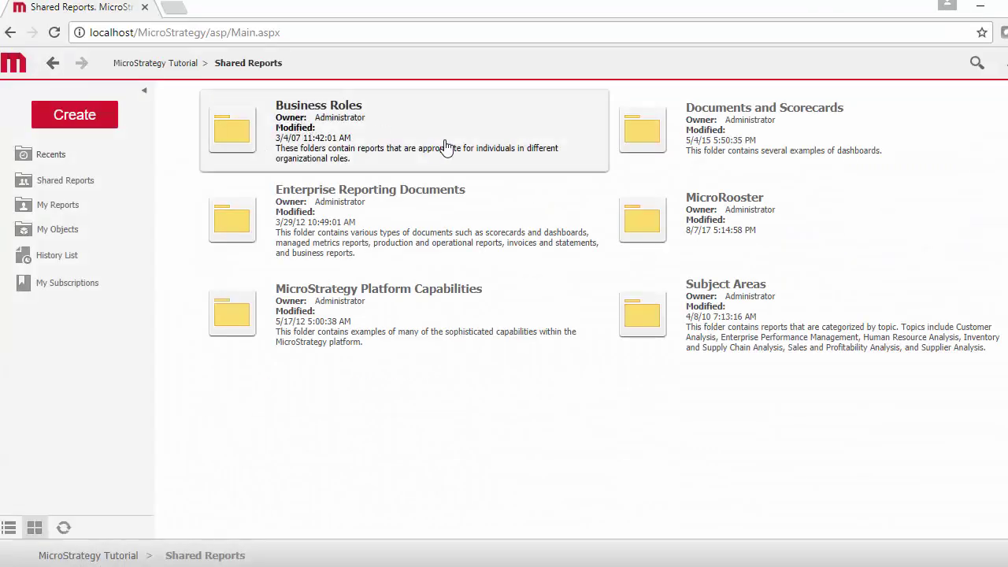
click(685, 182)
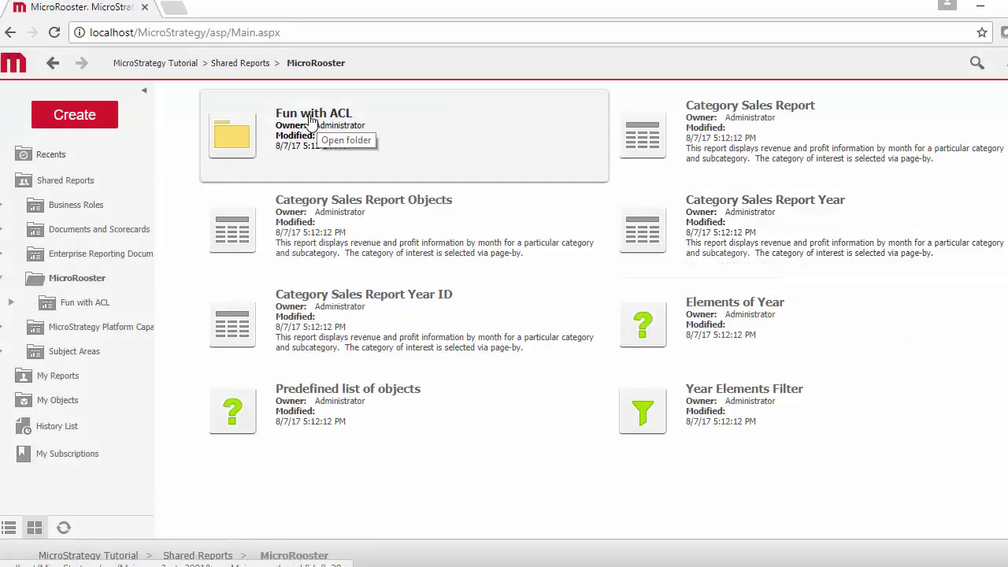
click(370, 124)
click(275, 230)
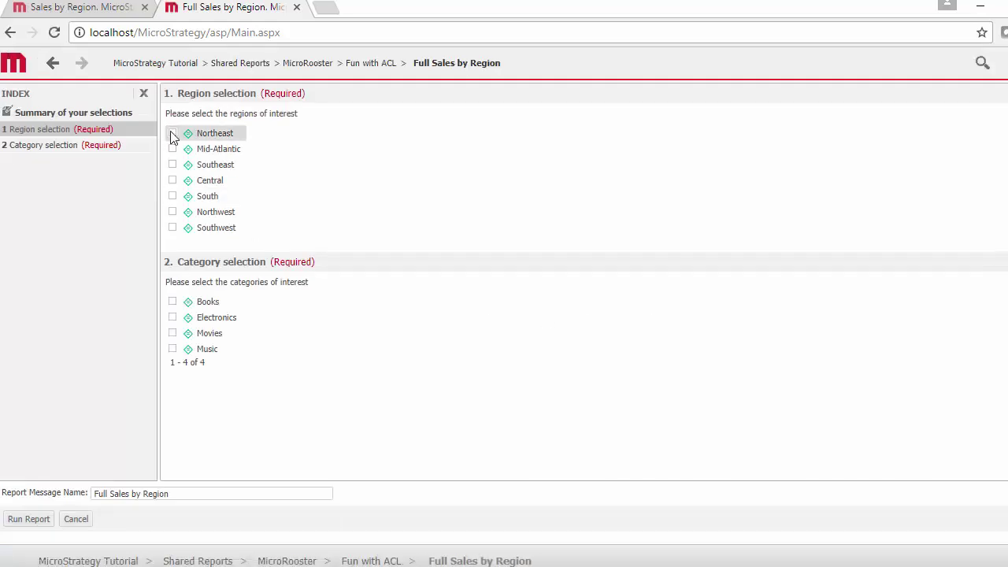
- Run Full Sales by Region for Northeast, South, Northwest with Books and Electronics, then close it
click(172, 134)
click(172, 196)
click(172, 212)
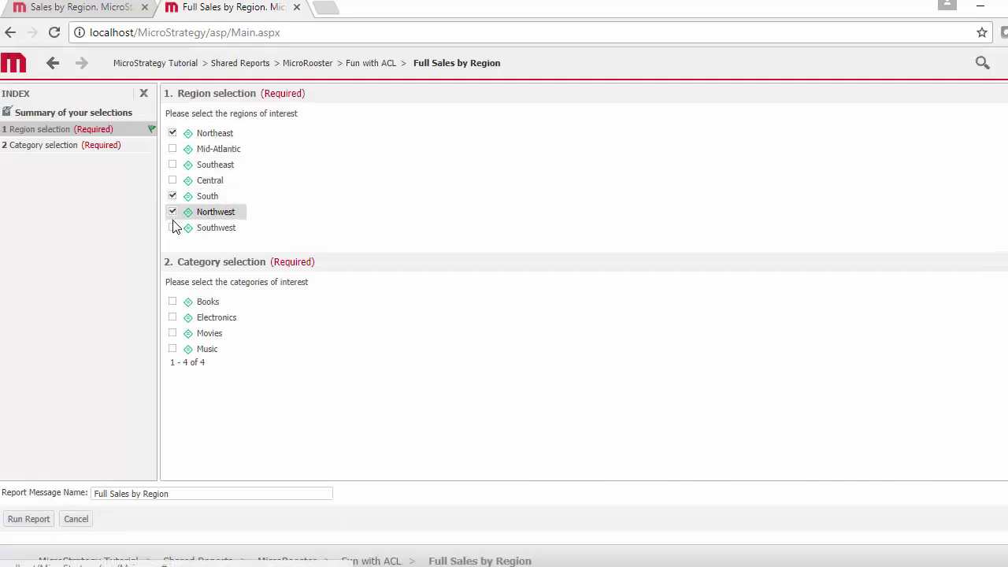
click(173, 302)
click(173, 317)
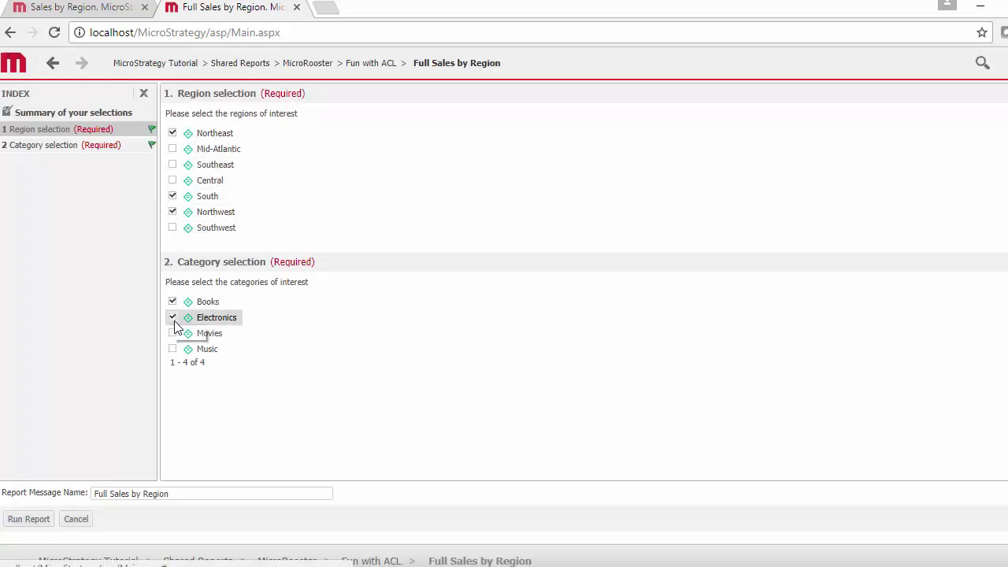
click(39, 520)
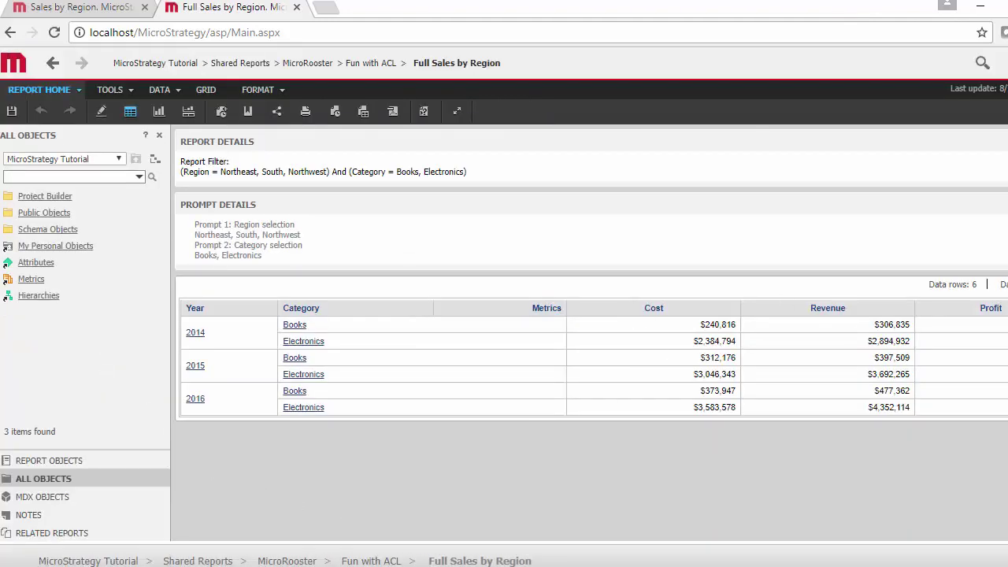
click(296, 7)
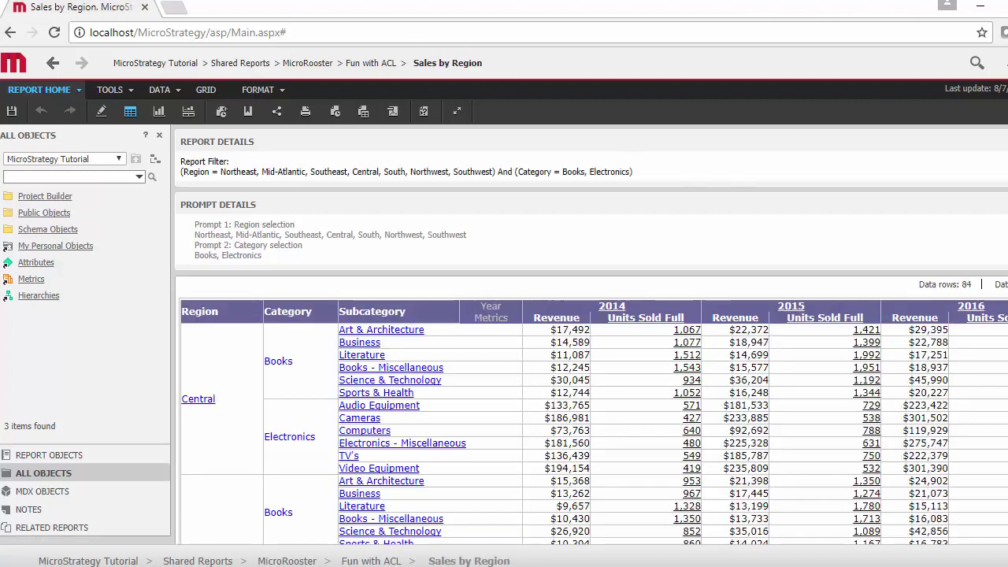
- Log out of MicroStrategy Web and log back into MicroStrategy Tutorial as the customer user
click(1001, 63)
click(974, 211)
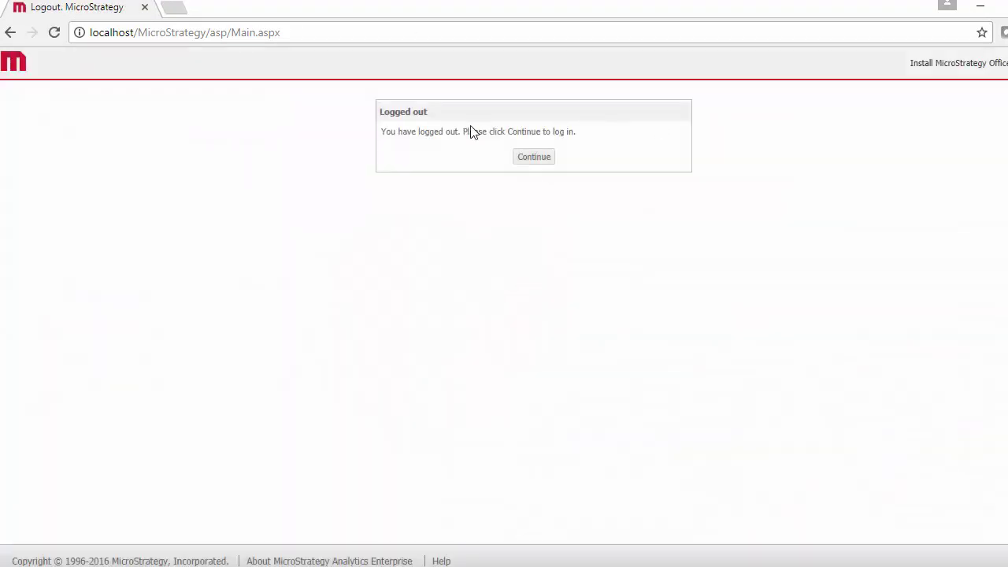
click(534, 157)
click(231, 149)
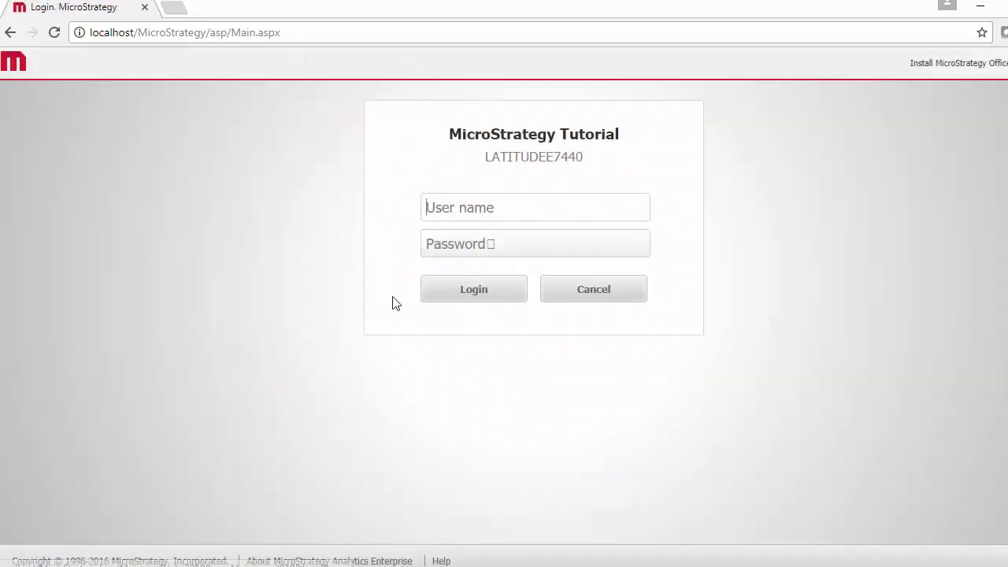
text(Cust)
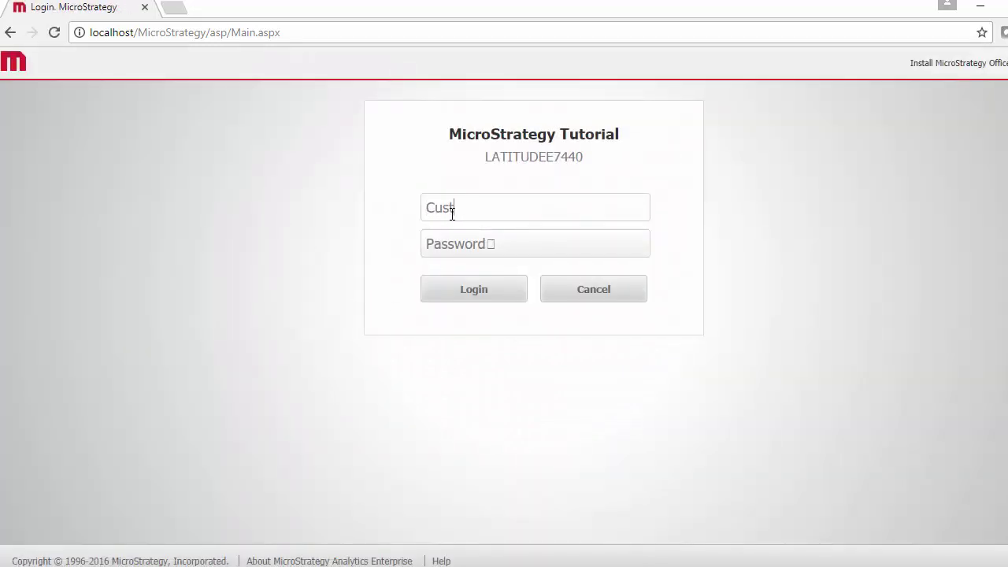
text(omer)
key(Return)
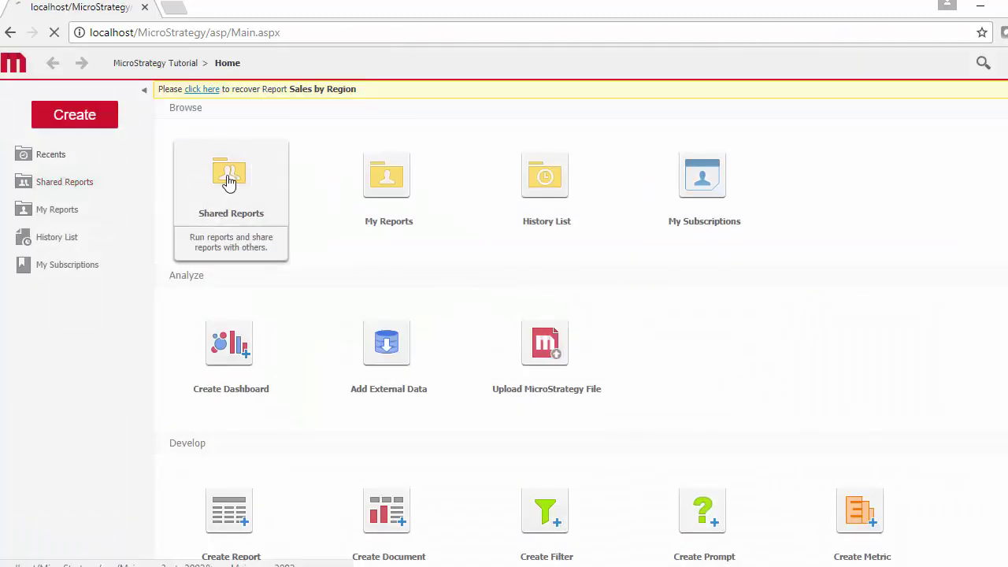
- Browse to Shared Reports > MicroRooster > Fun with ACL and run Sales by Region
click(229, 181)
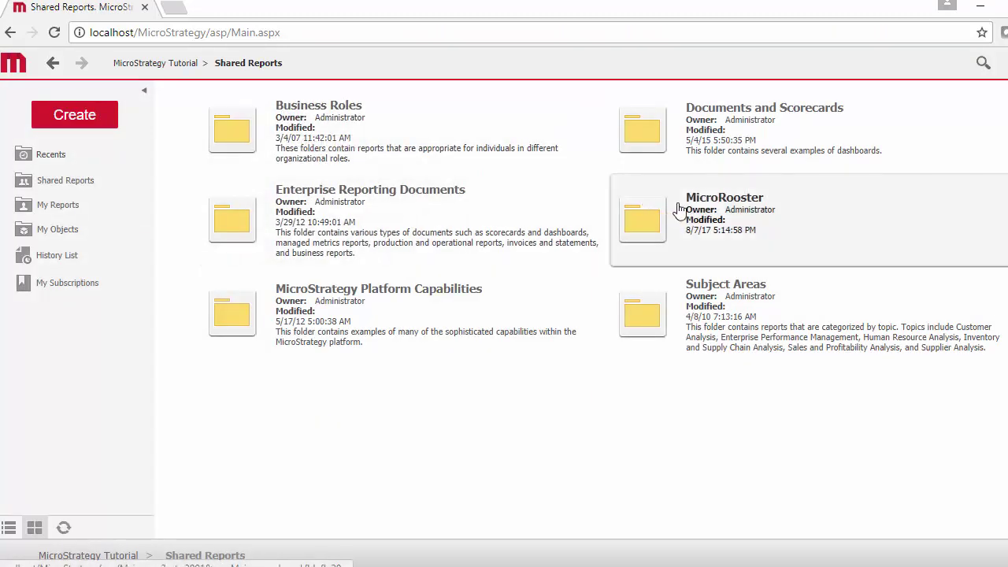
click(679, 211)
click(352, 140)
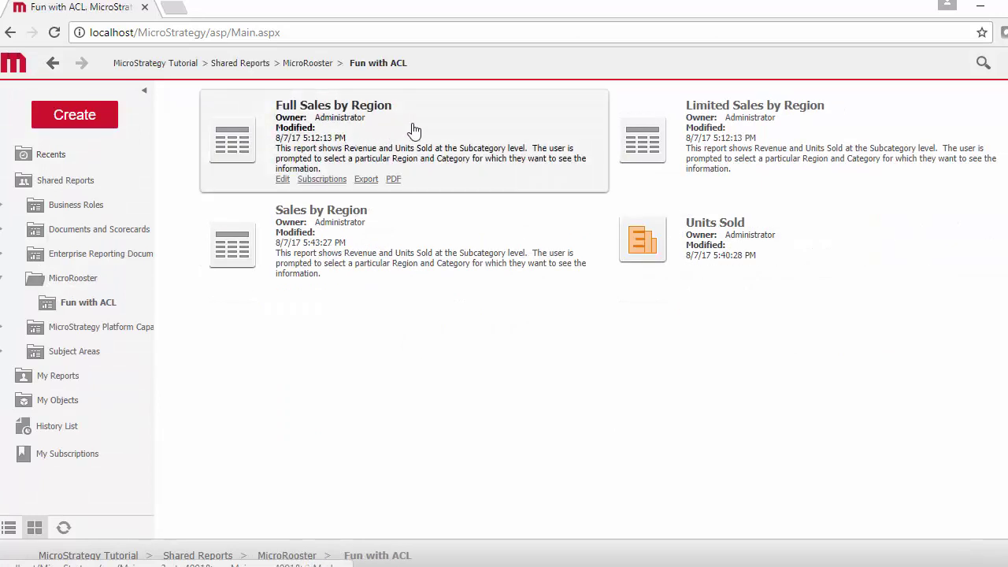
click(425, 254)
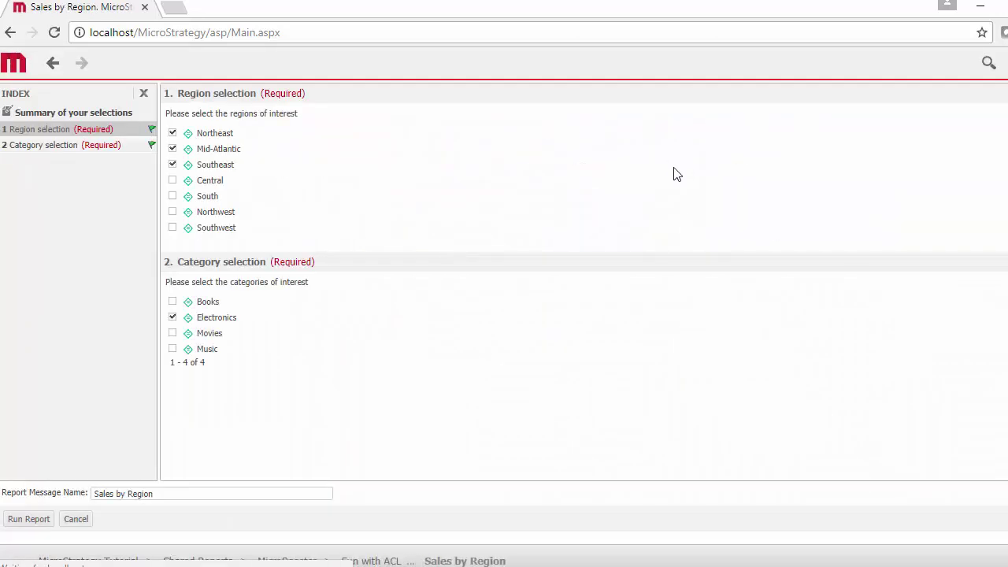
- Add Northwest and Books to the prompts, run it, then run the linked Limited Sales by Region
click(173, 212)
click(172, 301)
click(29, 519)
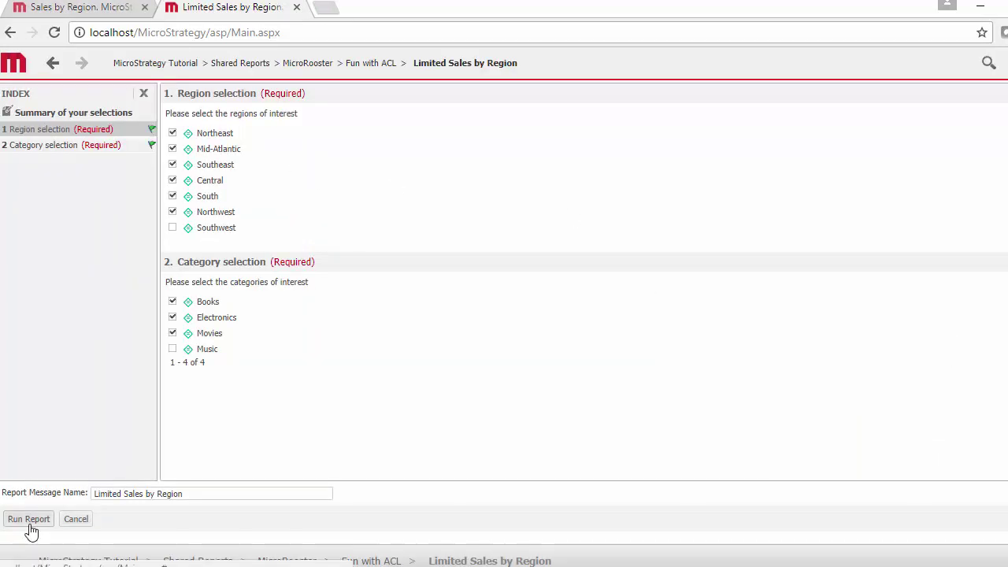
click(28, 519)
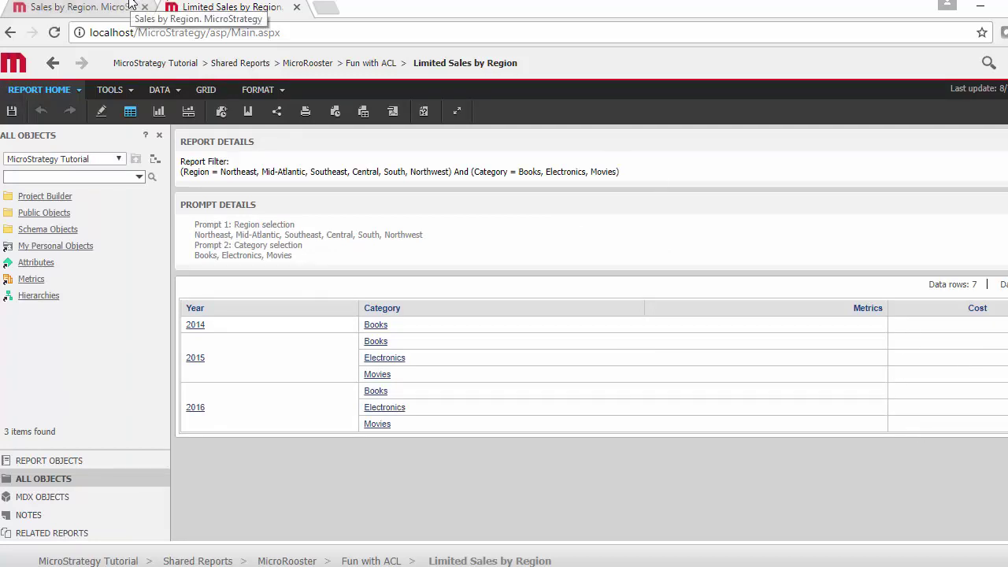
click(93, 6)
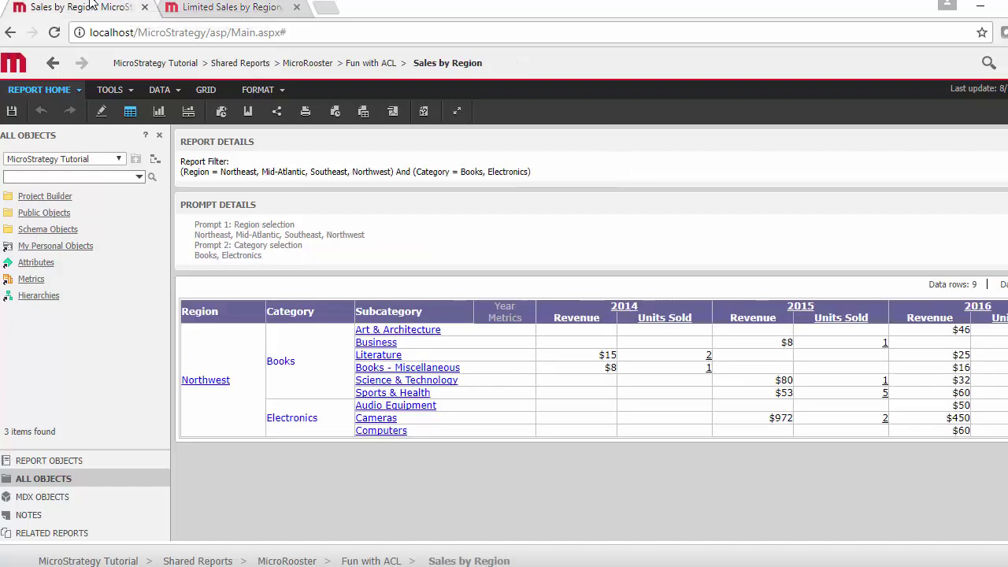